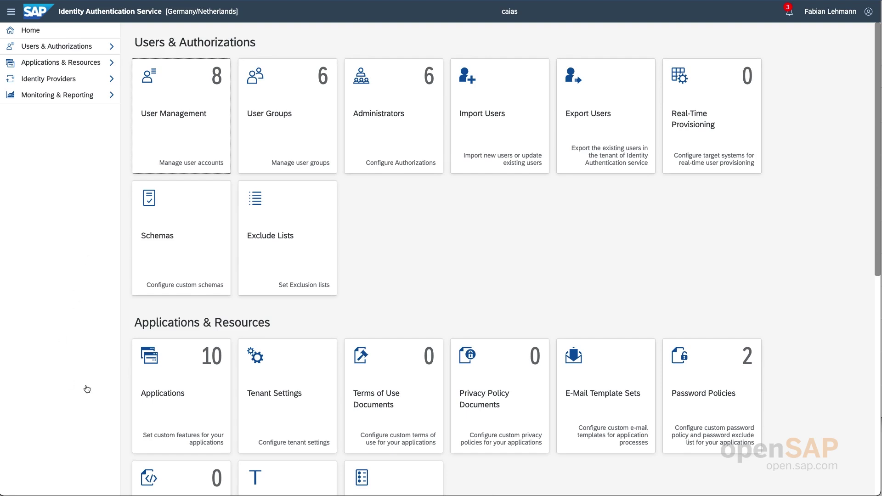
- Switch Biometric Authentication to ON in the openSAP application's Authentication and Access settings
{"action": "left_click", "coordinate": [175, 376]}
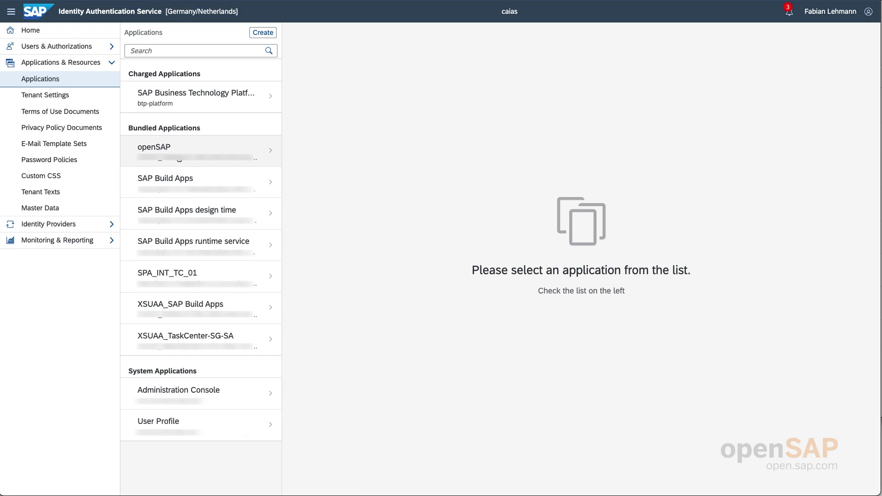
{"action": "left_click", "coordinate": [197, 151]}
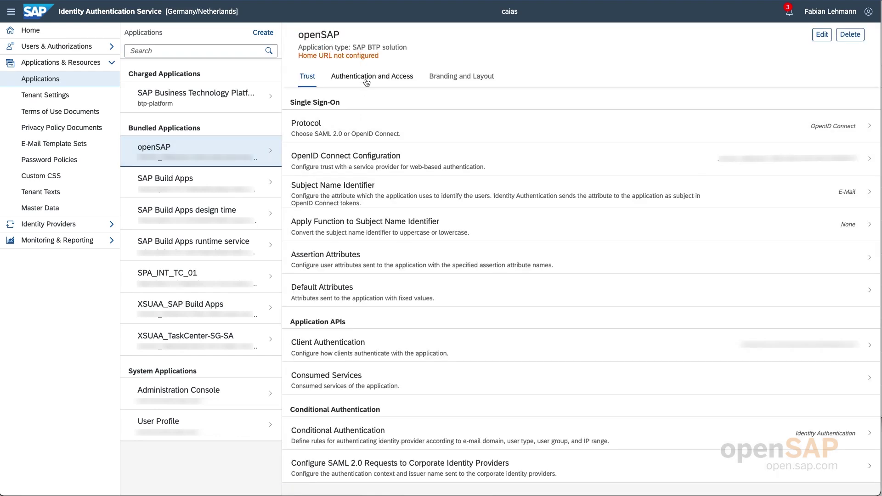
{"action": "left_click", "coordinate": [369, 78]}
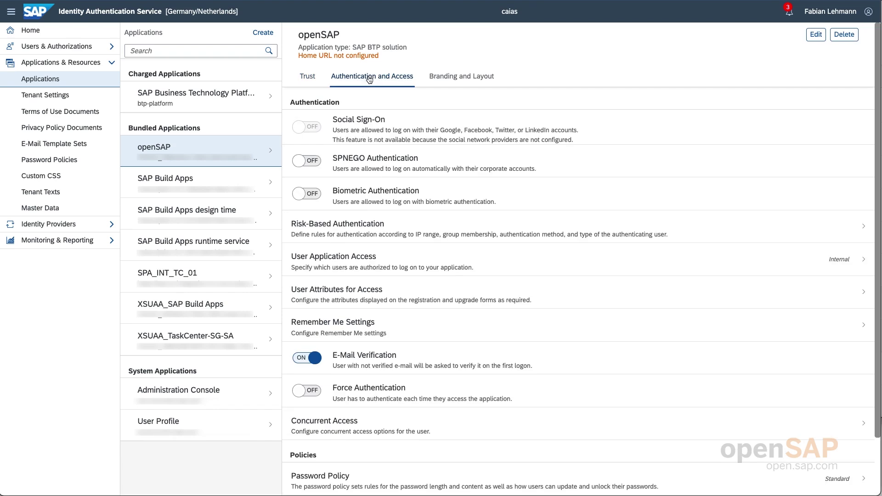
{"action": "left_click", "coordinate": [298, 196]}
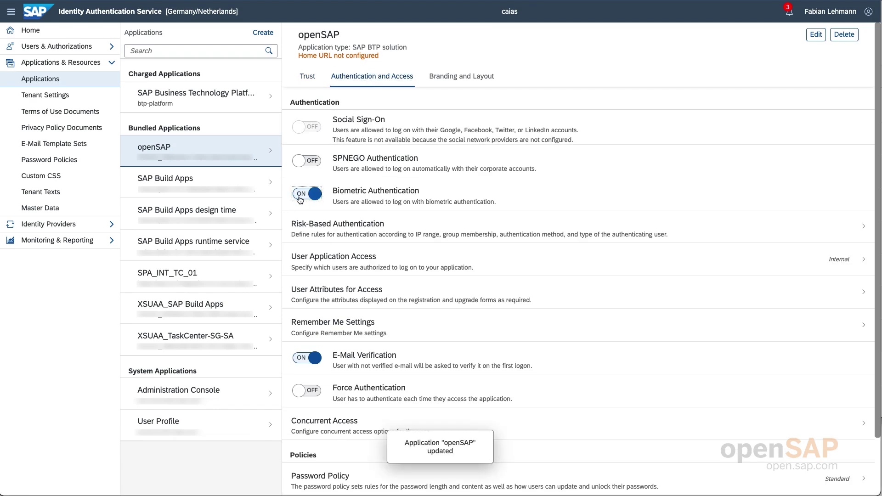
{"action": "left_click", "coordinate": [865, 14]}
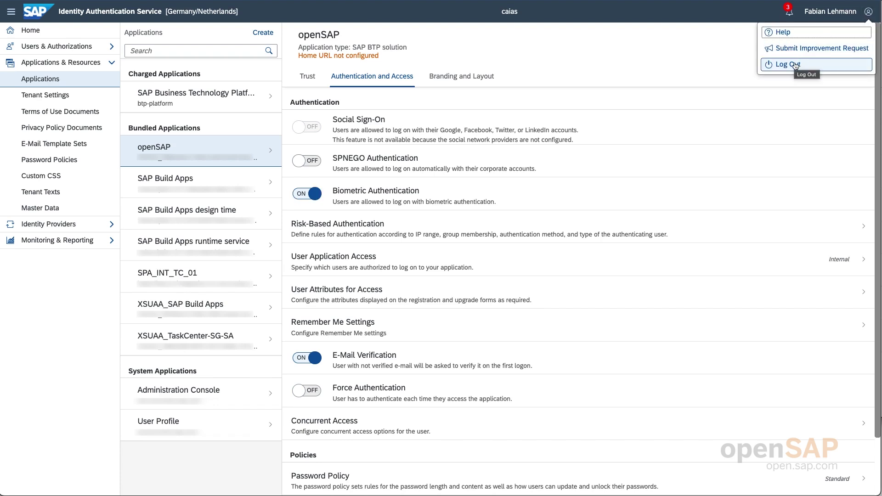
- Log out of the administration console and view the subaccount's Instances and Subscriptions
{"action": "left_click", "coordinate": [795, 65]}
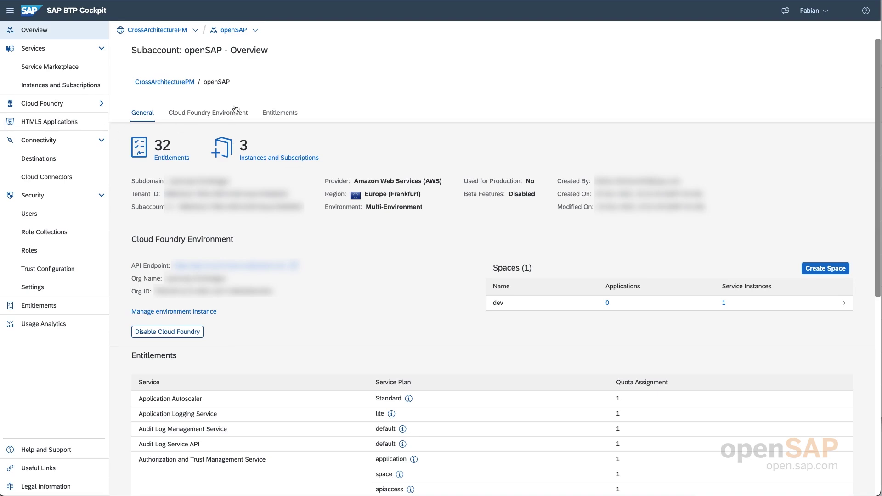
{"action": "left_click", "coordinate": [79, 90]}
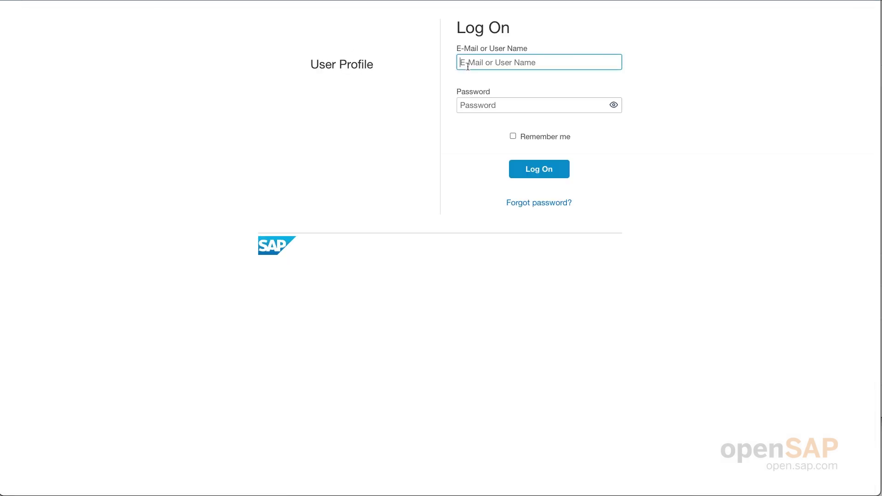
- Log on to User Profile with the user name and password, then scroll down to Authentication
{"action": "type", "text": "opensap"}
{"action": "key", "text": "Tab"}
{"action": "type", "text": "•••••••••"}
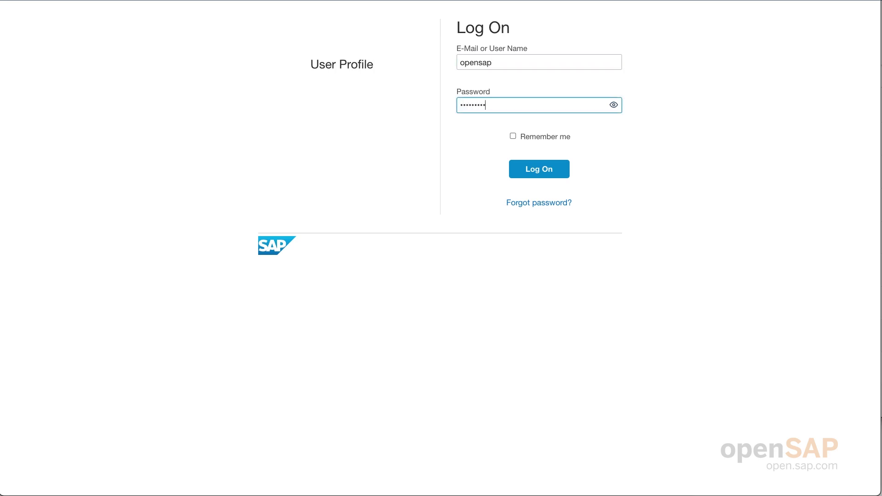
{"action": "key", "text": "Return"}
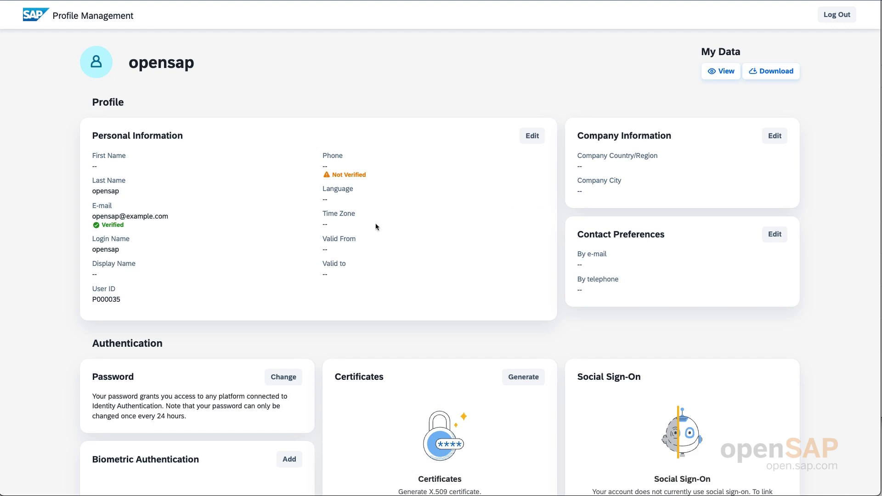
{"action": "scroll", "coordinate": [303, 239], "scroll_direction": "down", "scroll_amount": 2}
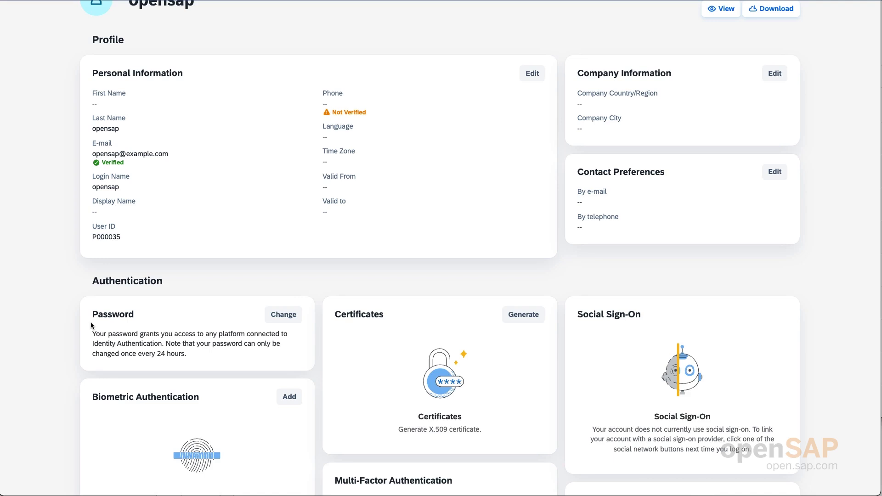
{"action": "scroll", "coordinate": [91, 325], "scroll_direction": "down", "scroll_amount": 5}
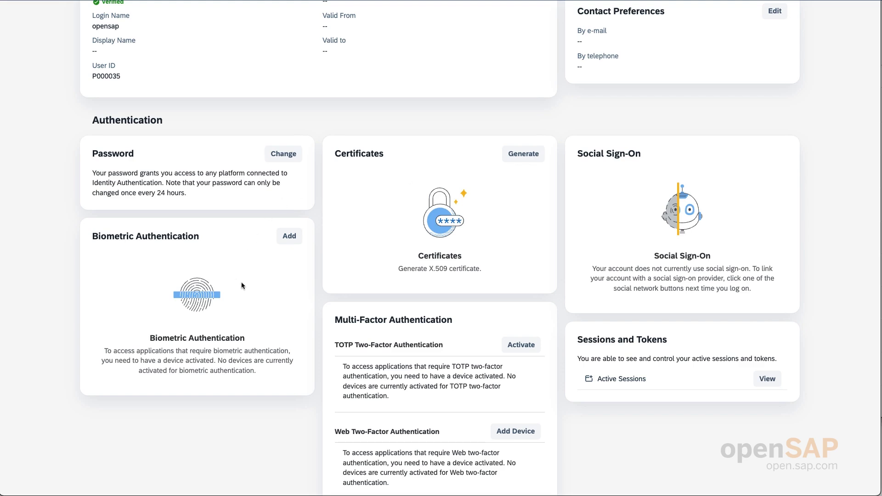
- Confirm the password, create this Mac's passkey and name the biometric device 'MyMBP'
{"action": "left_click", "coordinate": [288, 237]}
{"action": "left_click", "coordinate": [213, 286]}
{"action": "type", "text": "********"}
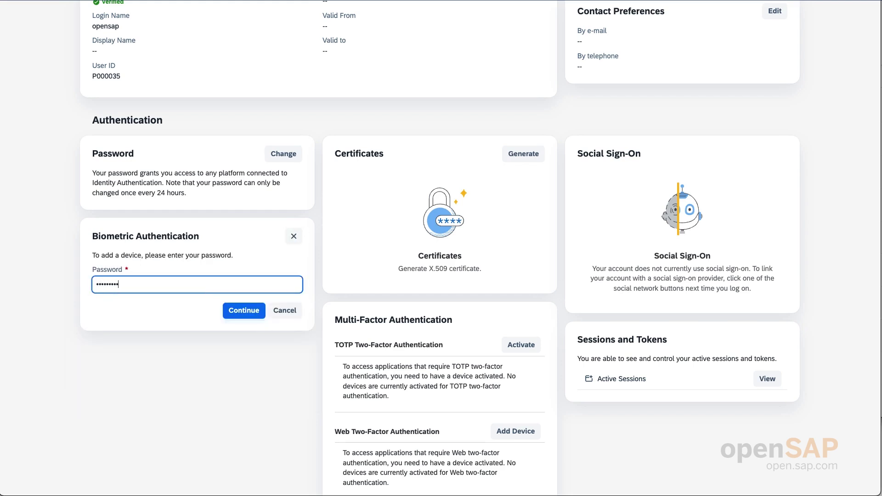
{"action": "left_click", "coordinate": [237, 316]}
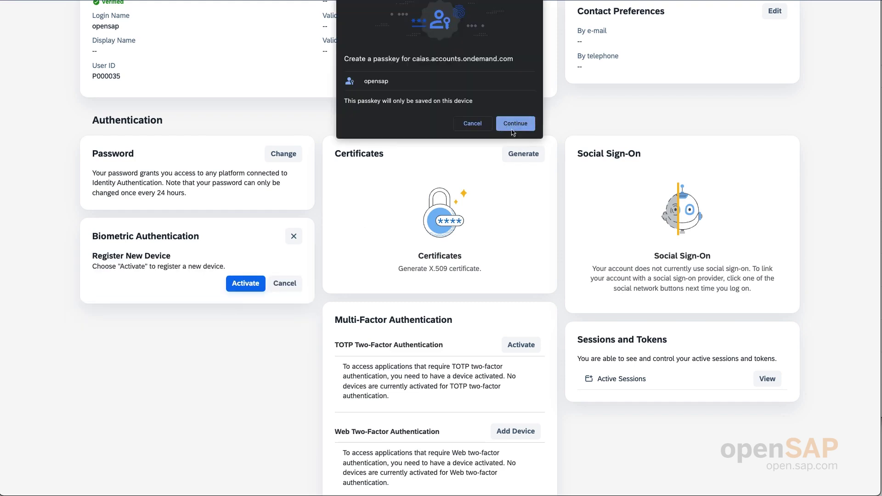
{"action": "left_click", "coordinate": [513, 128]}
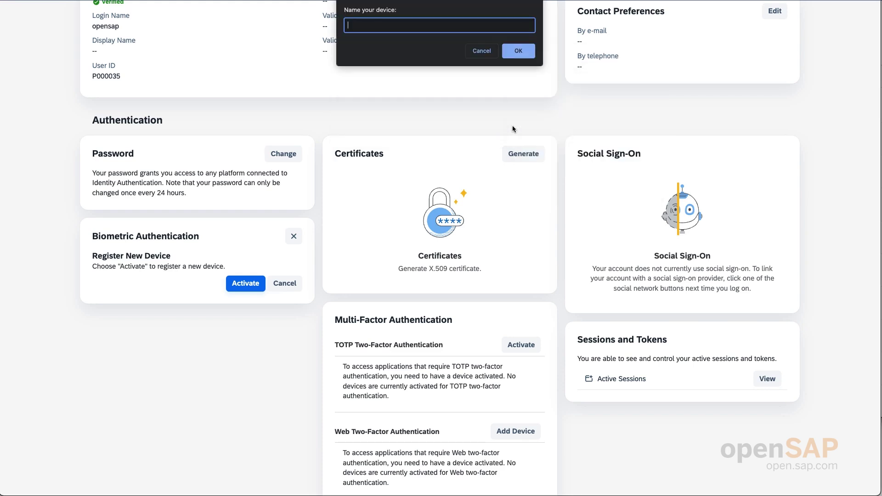
{"action": "type", "text": "MyMBP"}
{"action": "left_click", "coordinate": [521, 54]}
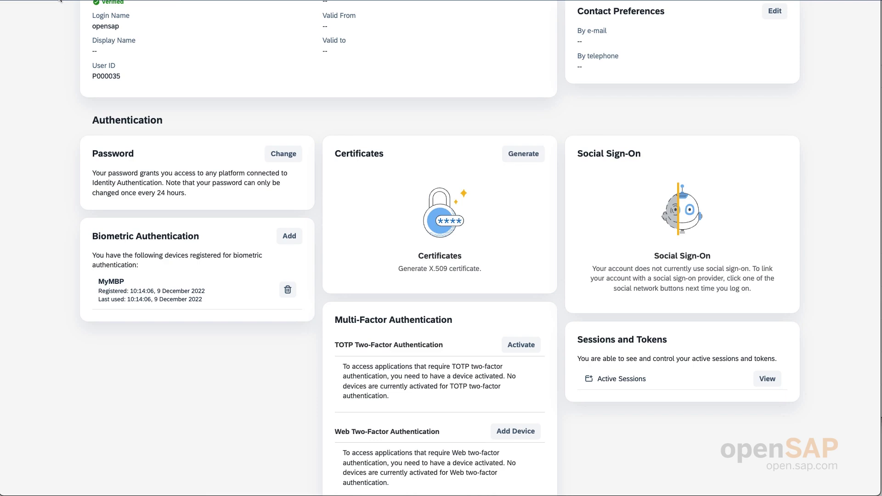
{"action": "scroll", "coordinate": [762, 48], "scroll_direction": "up", "scroll_amount": 5}
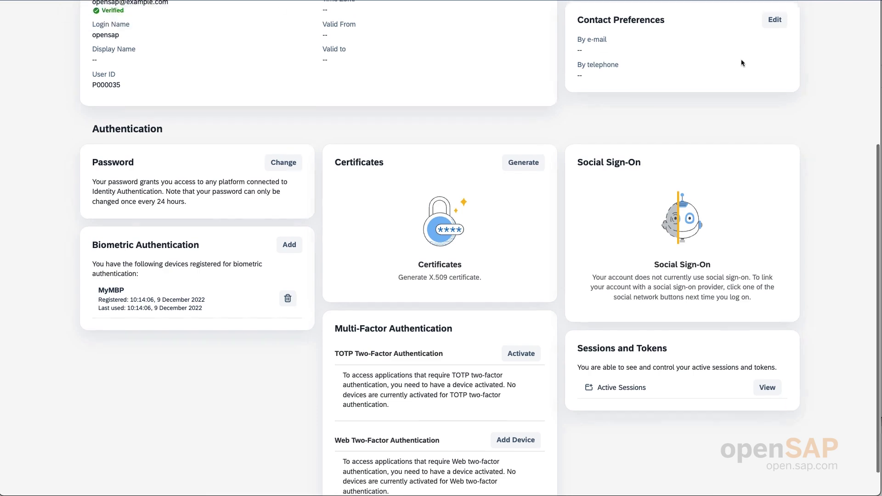
- Log out of the user profile, sign out of the openSAP launchpad, and return to sign-in
{"action": "left_click", "coordinate": [835, 19]}
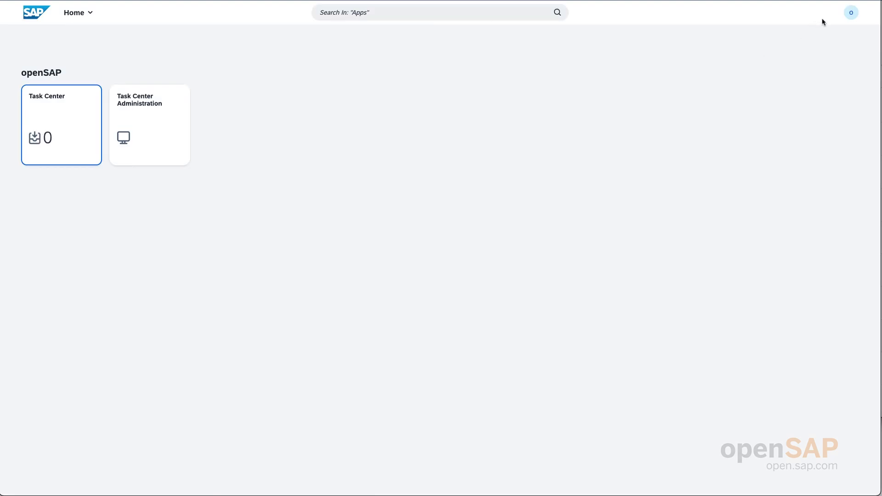
{"action": "left_click", "coordinate": [849, 16]}
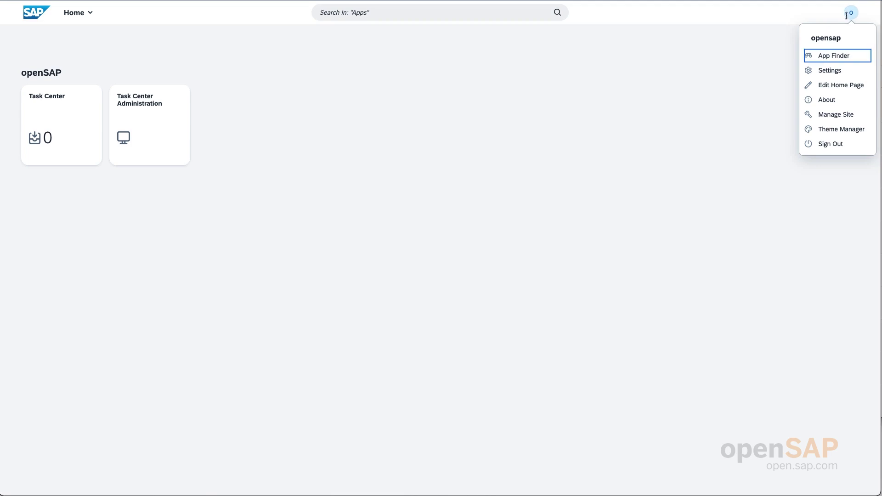
{"action": "left_click", "coordinate": [826, 143]}
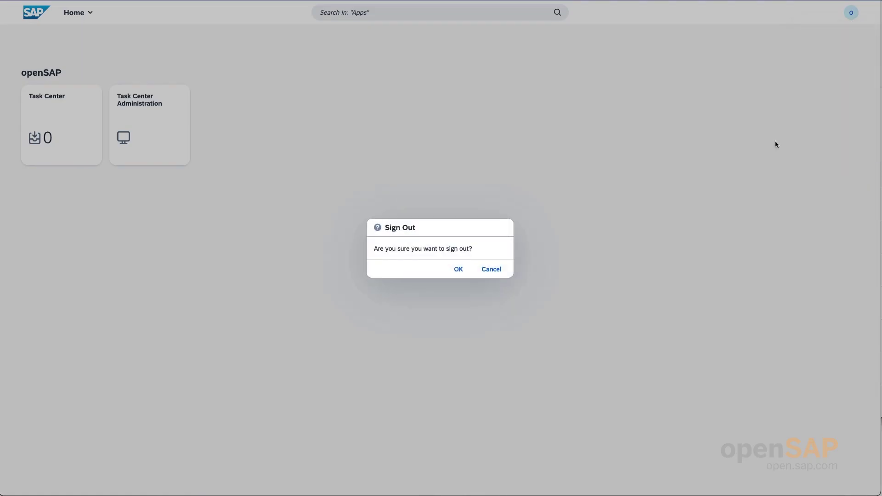
{"action": "left_click", "coordinate": [449, 272]}
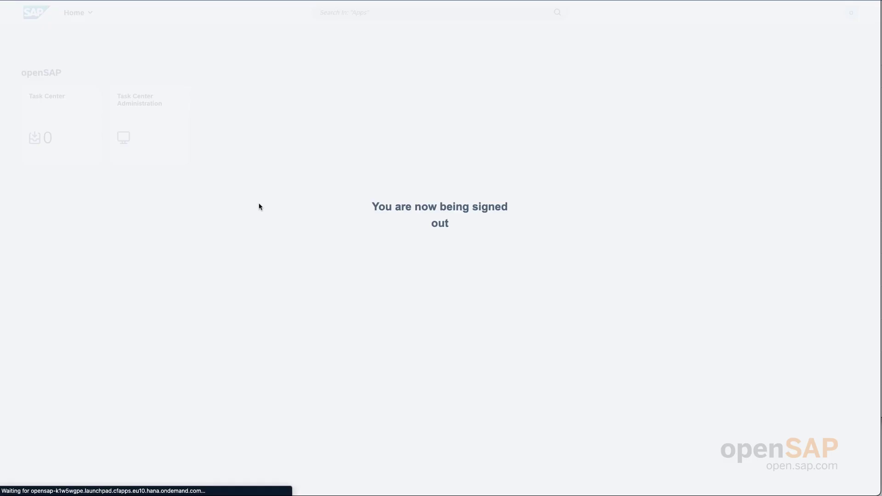
{"action": "left_click", "coordinate": [432, 295]}
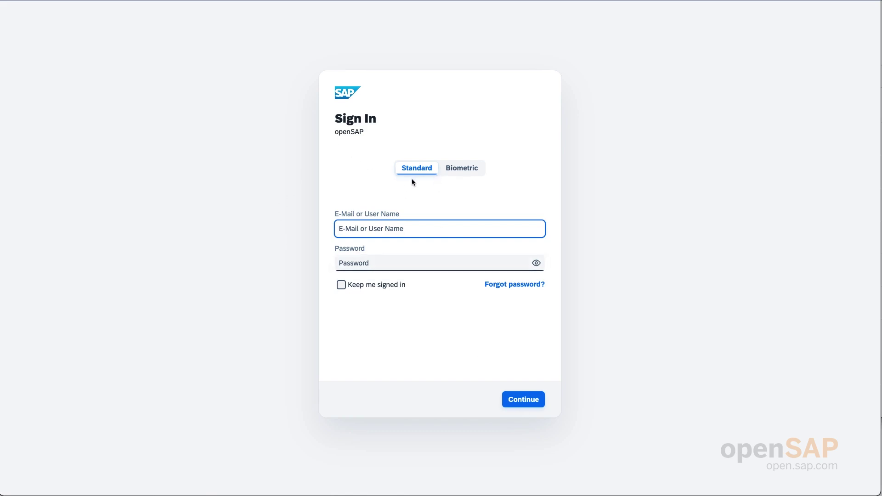
- Sign in to openSAP with the Biometric option using the saved passkey
{"action": "left_click", "coordinate": [456, 173]}
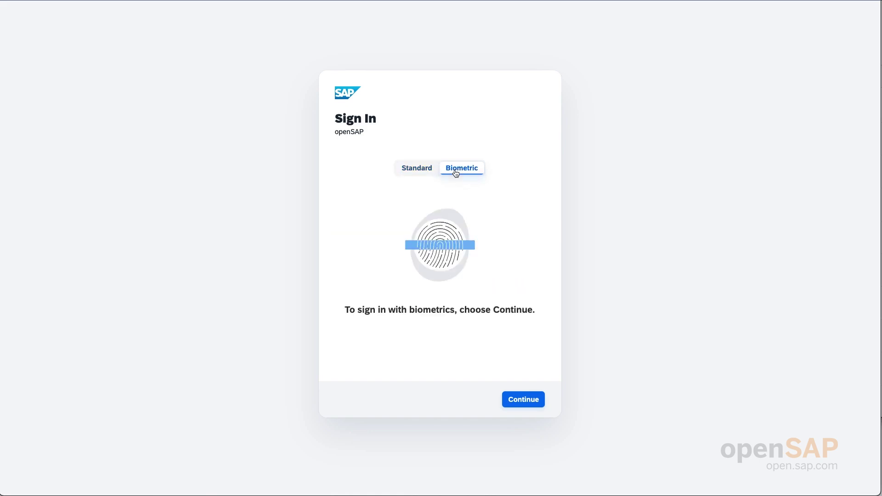
{"action": "left_click", "coordinate": [520, 403]}
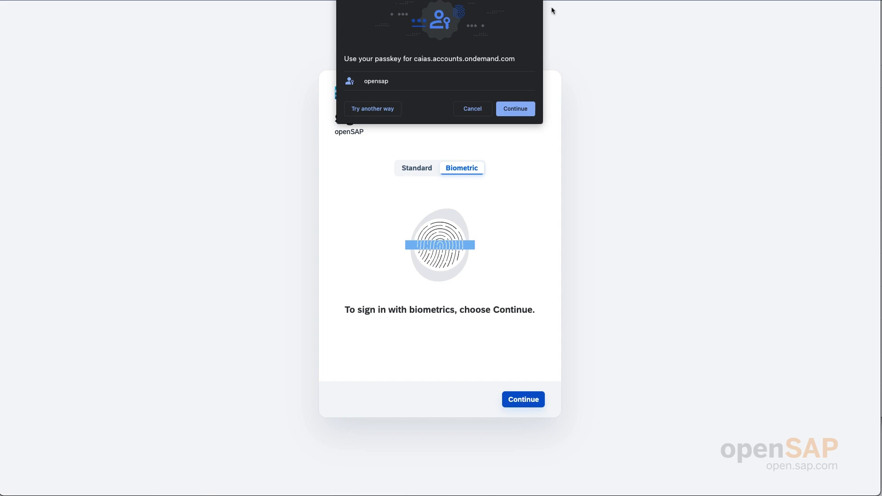
{"action": "left_click", "coordinate": [515, 109]}
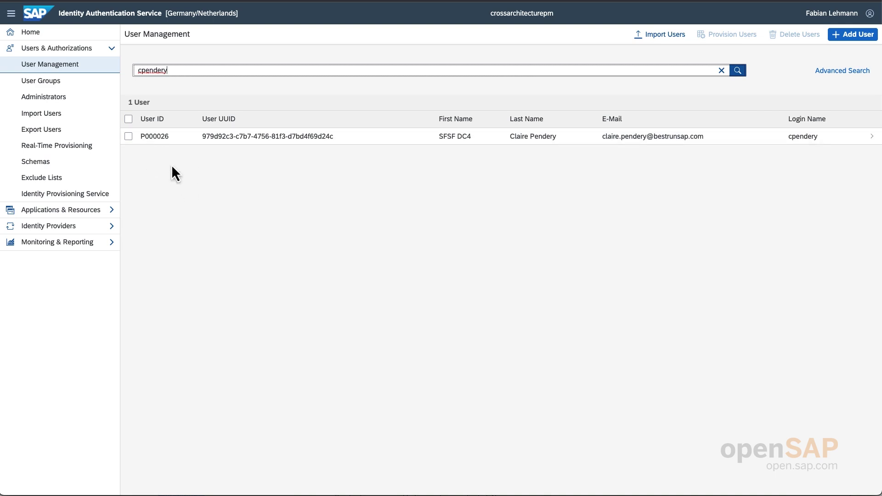
- Open the employee's User Details and select the User UUID value
{"action": "left_click", "coordinate": [230, 138]}
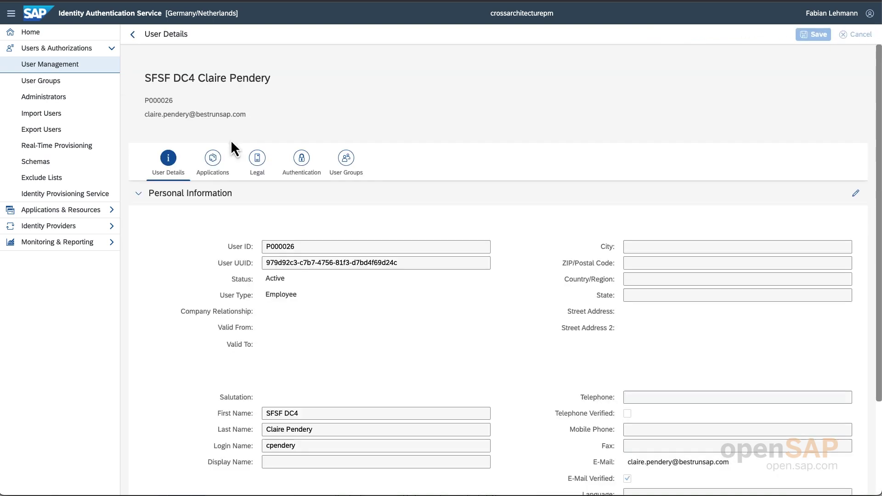
{"action": "scroll", "coordinate": [205, 276], "scroll_direction": "down", "scroll_amount": 2}
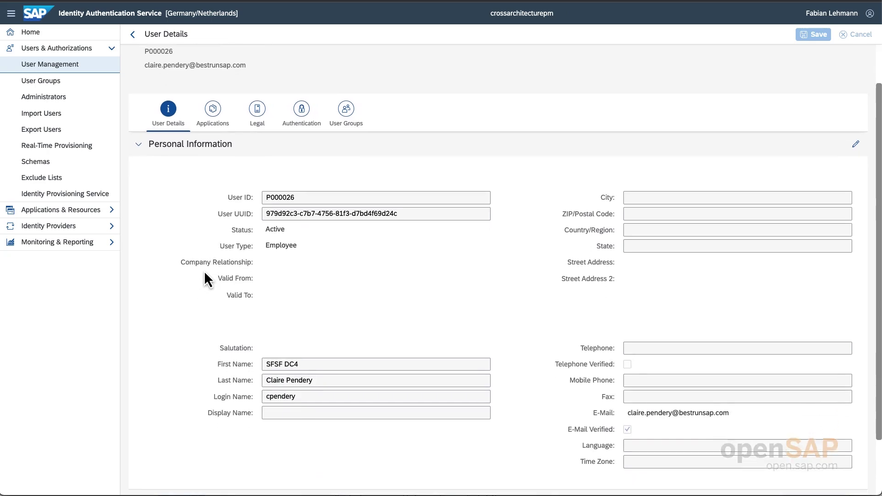
{"action": "scroll", "coordinate": [205, 272], "scroll_direction": "down", "scroll_amount": 1}
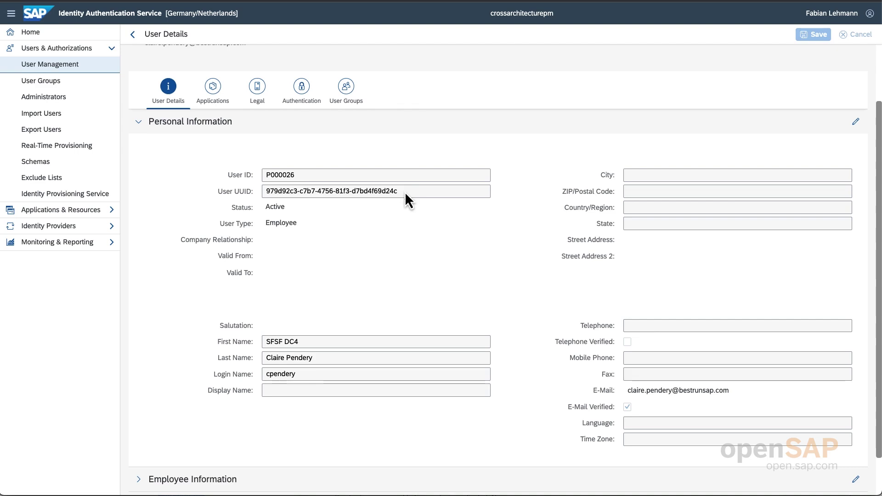
{"action": "left_click_drag", "start_coordinate": [405, 192], "coordinate": [262, 194]}
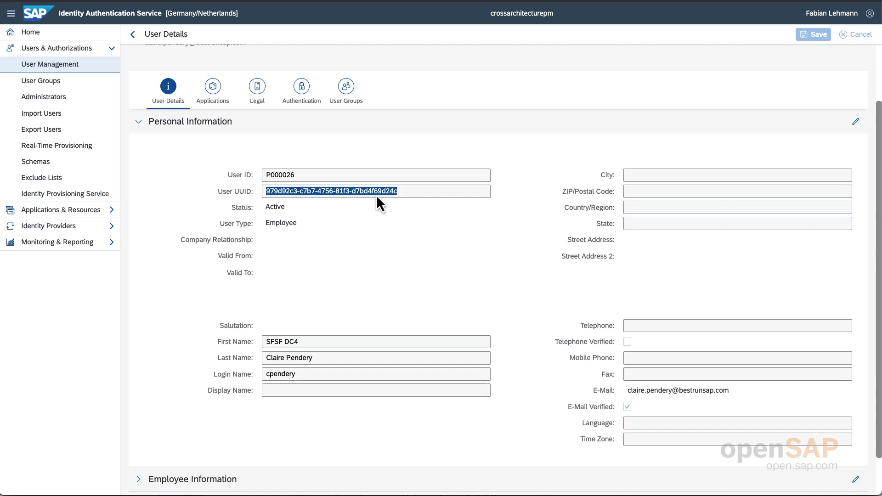
{"action": "left_click", "coordinate": [411, 192]}
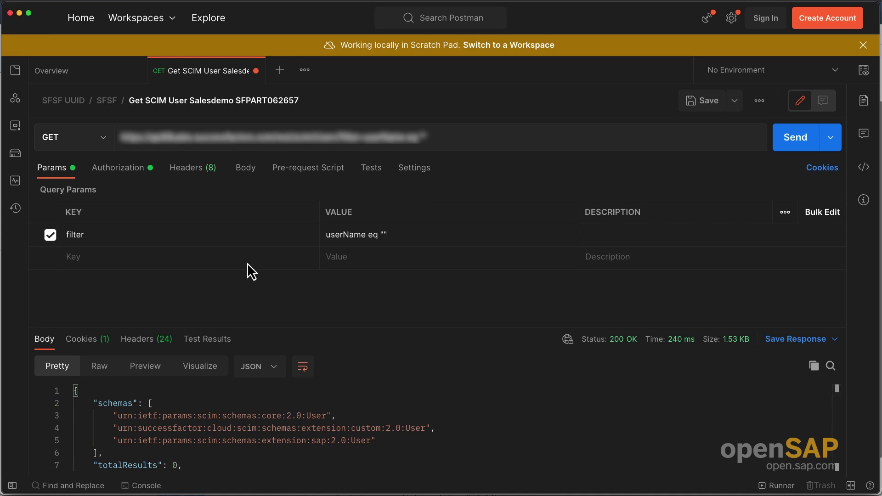
- Add the employee's login name to the SCIM userName filter and send the request
{"action": "left_click", "coordinate": [423, 137]}
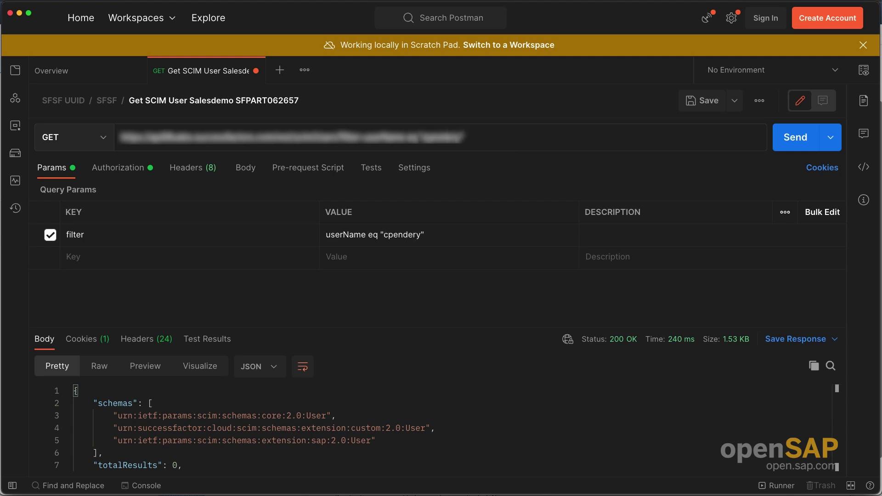
{"action": "left_click", "coordinate": [787, 141]}
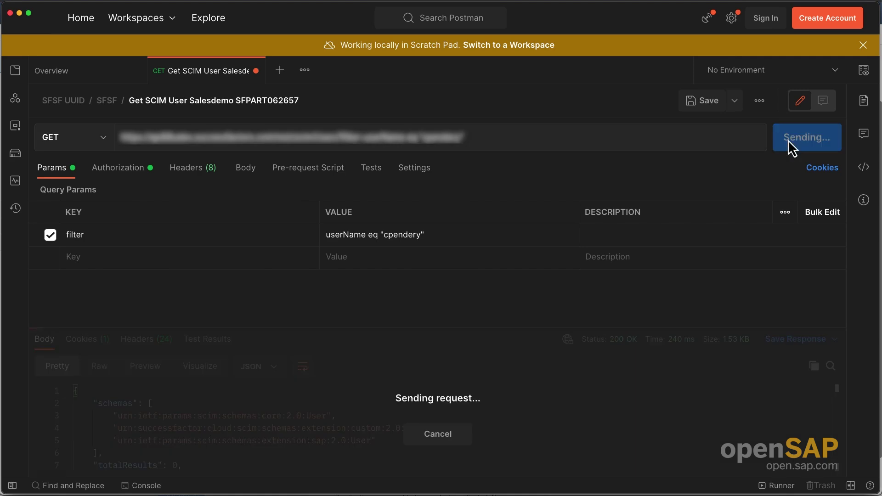
- Enlarge the response pane and select the returned externalId value to compare with the UUID
{"action": "left_click_drag", "start_coordinate": [412, 328], "coordinate": [431, 157]}
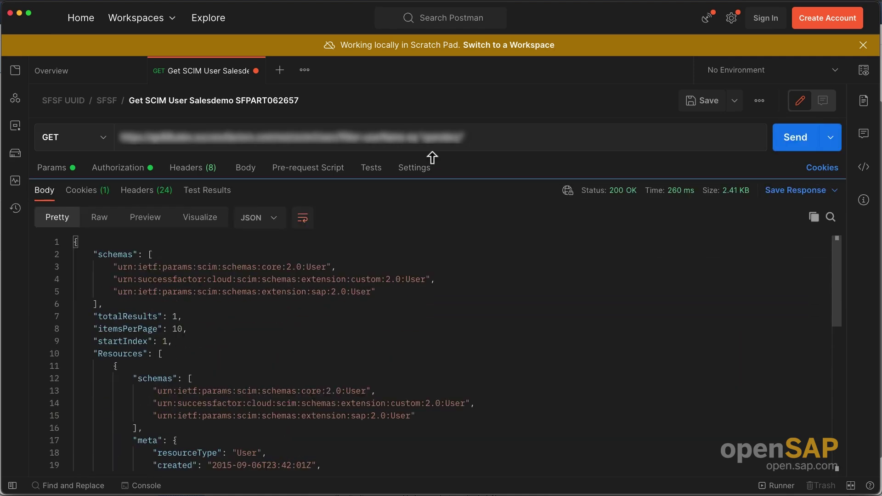
{"action": "scroll", "coordinate": [321, 393], "scroll_direction": "down", "scroll_amount": 5}
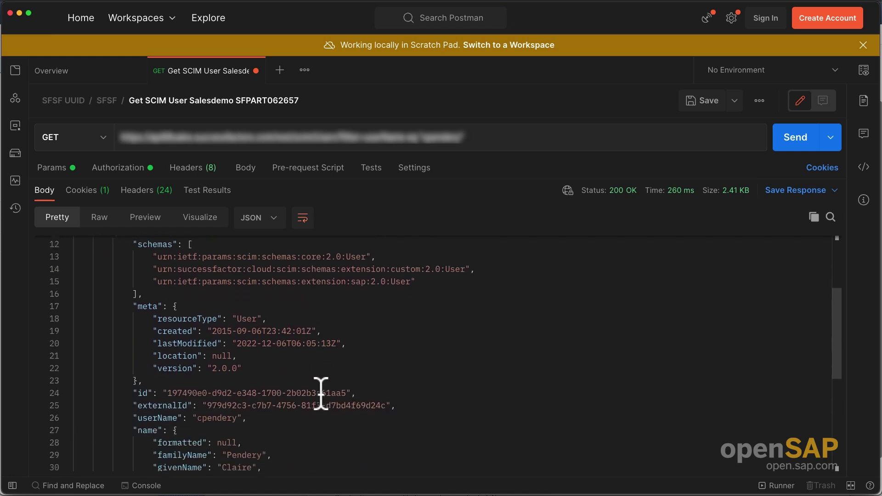
{"action": "scroll", "coordinate": [320, 394], "scroll_direction": "down", "scroll_amount": 1}
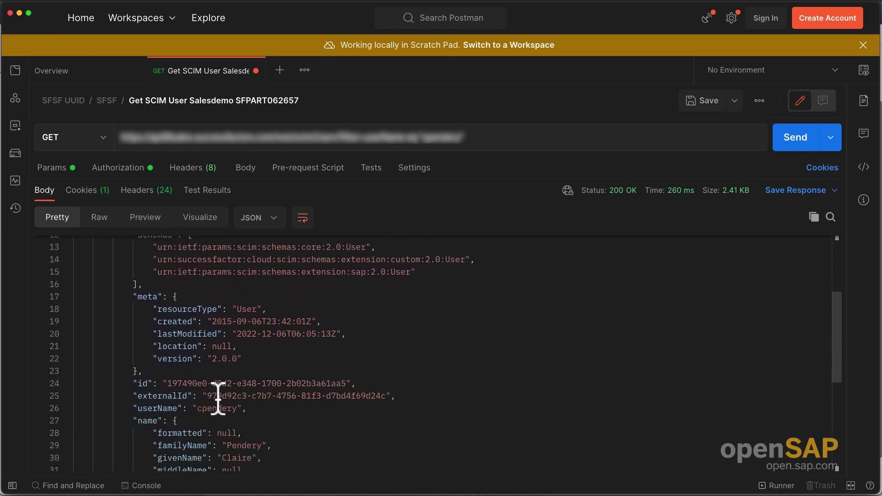
{"action": "left_click_drag", "start_coordinate": [207, 396], "coordinate": [233, 396]}
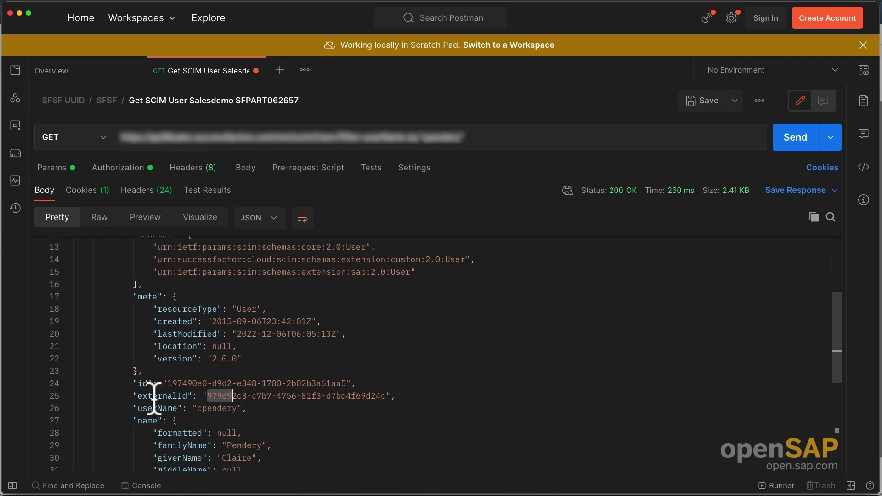
{"action": "left_click", "coordinate": [261, 396]}
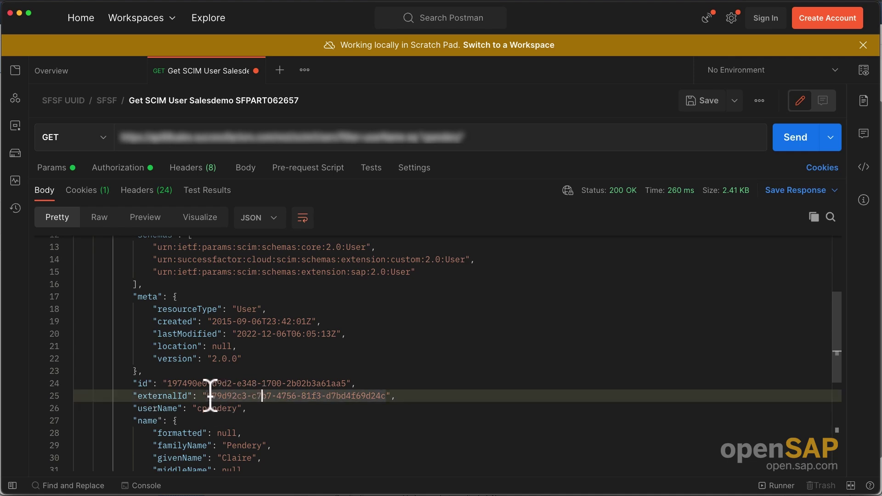
{"action": "left_click_drag", "start_coordinate": [207, 396], "coordinate": [233, 395]}
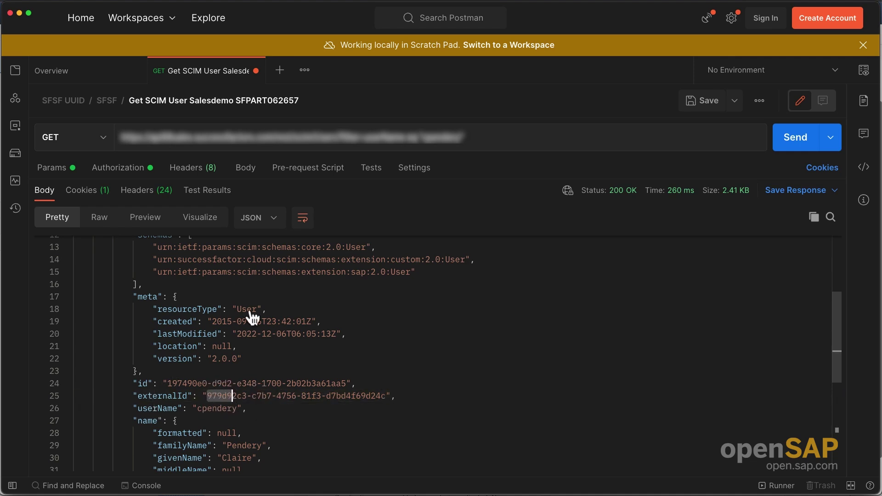